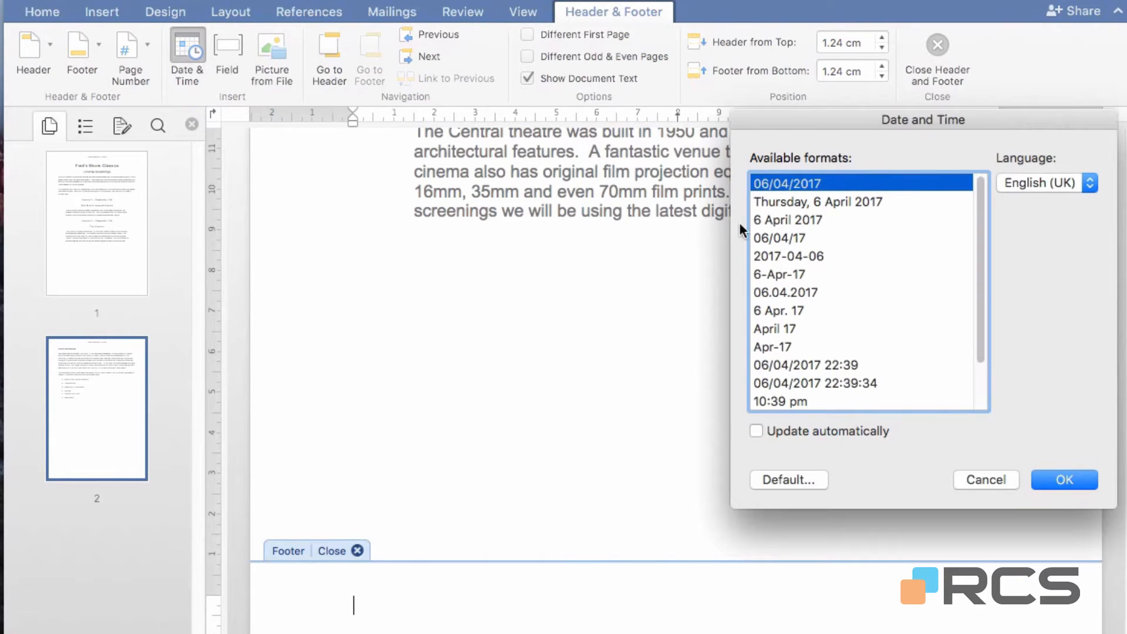
Insert the date in the footer in the "6 April 2017" format and add the text "Movie Screenings" at the centre tab position
left_click(787, 221)
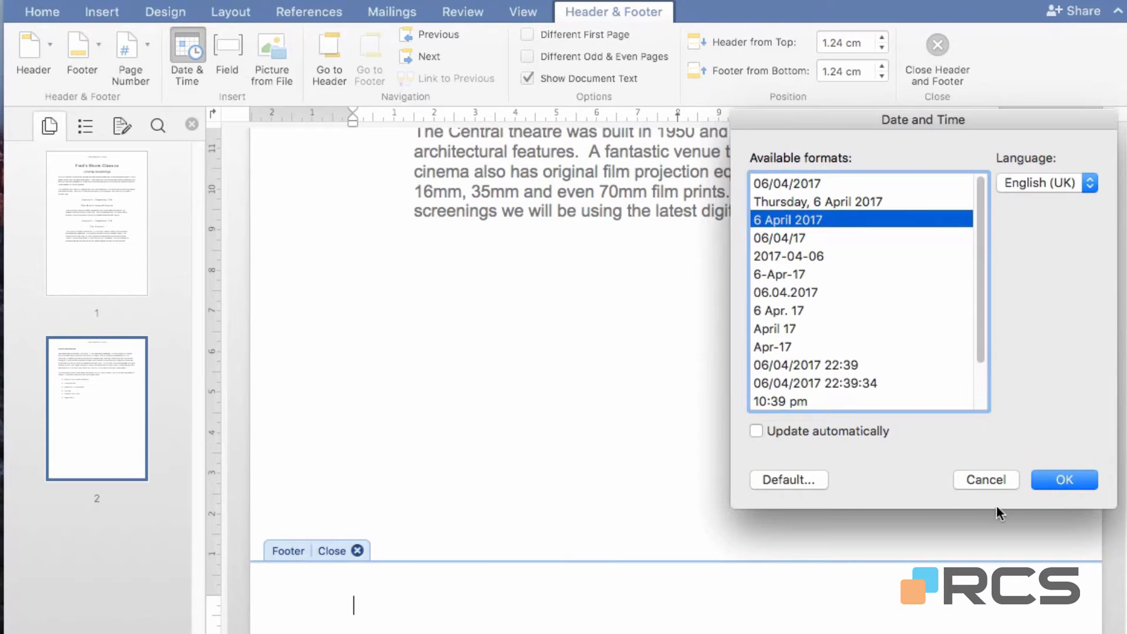
left_click(1059, 486)
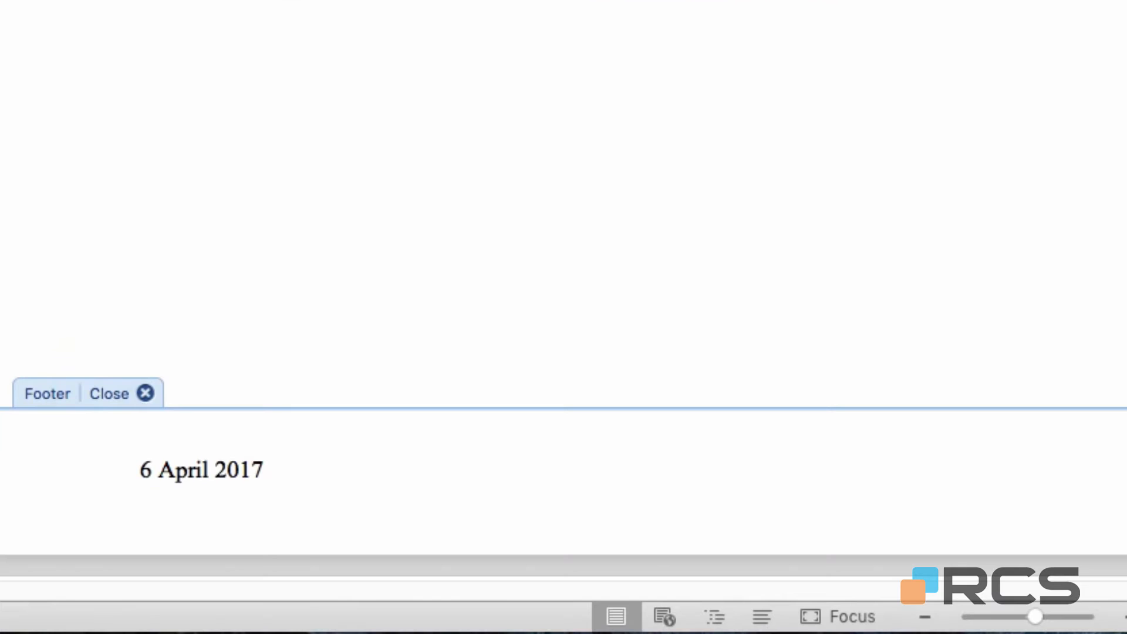
key("Tab")
type("Movie Scre")
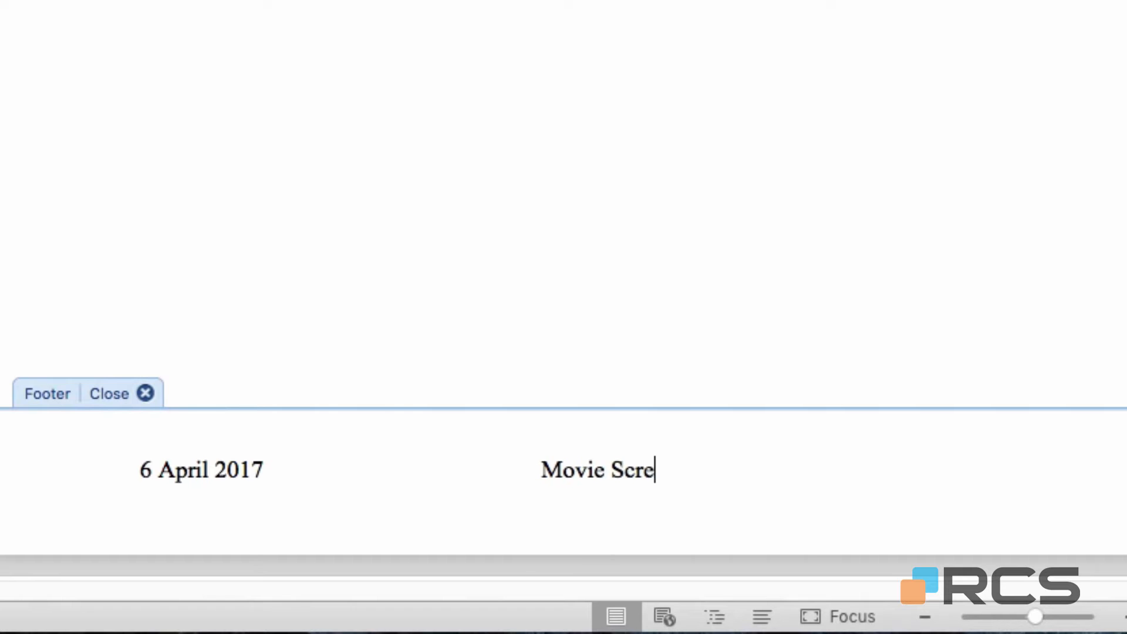
type("enings")
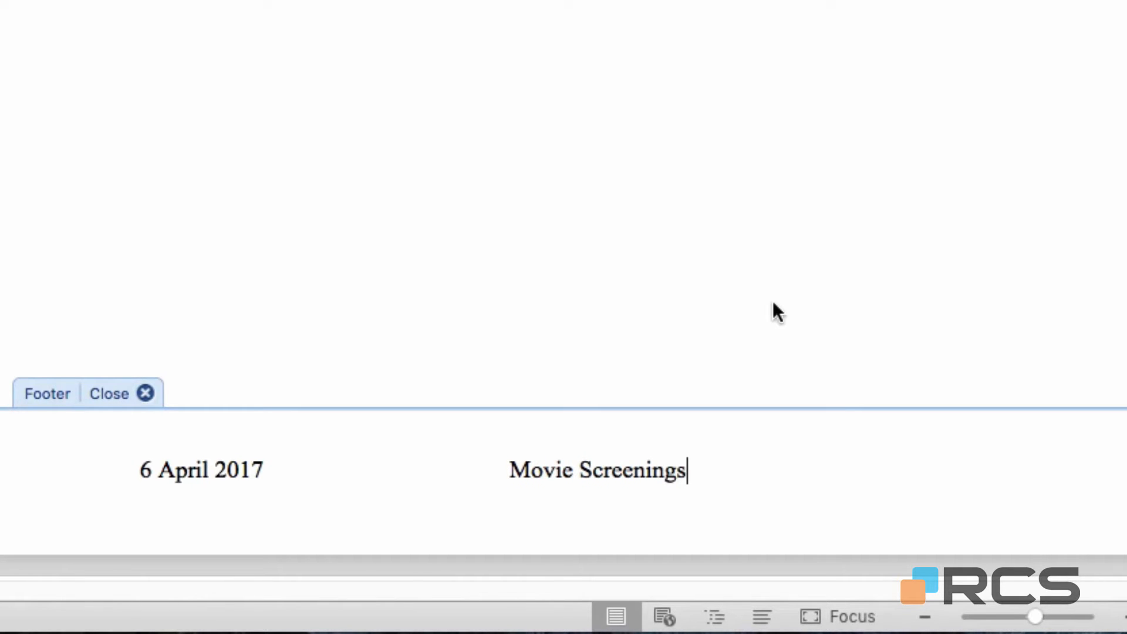
Insert a right-aligned page number in the footer, shown on the first page too, and close the footer
key("Tab")
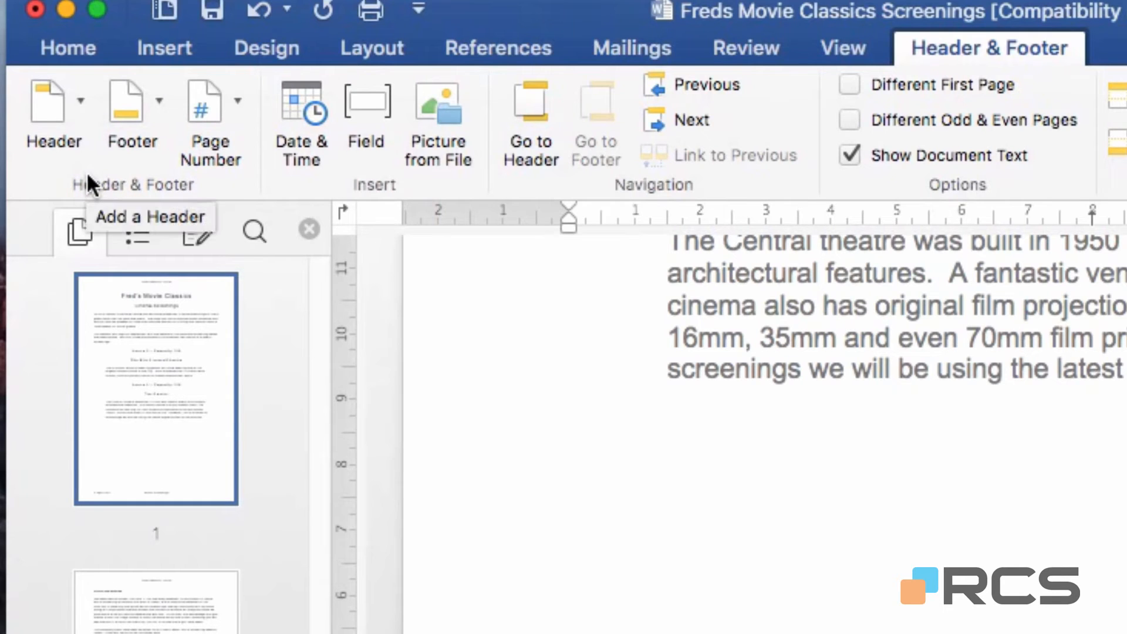
left_click(241, 115)
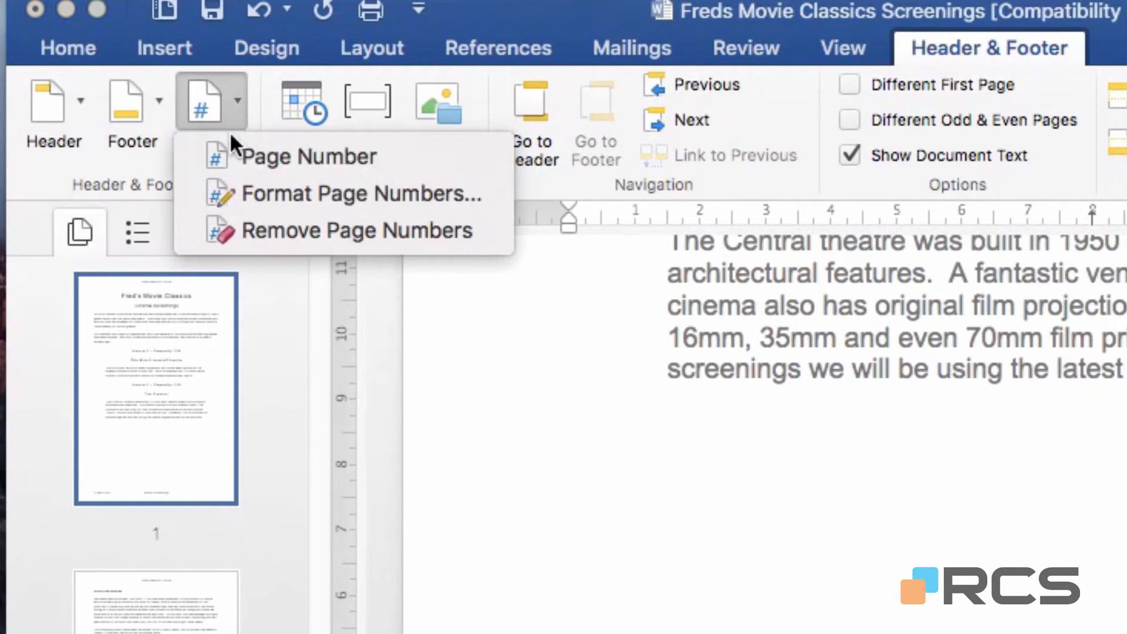
left_click(375, 154)
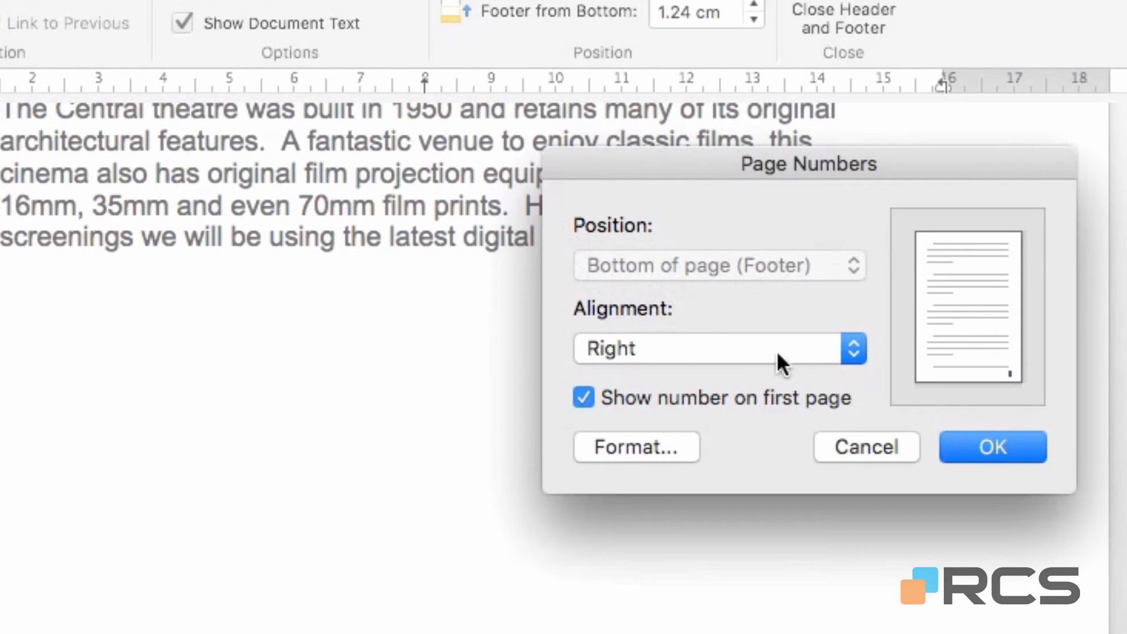
left_click(859, 347)
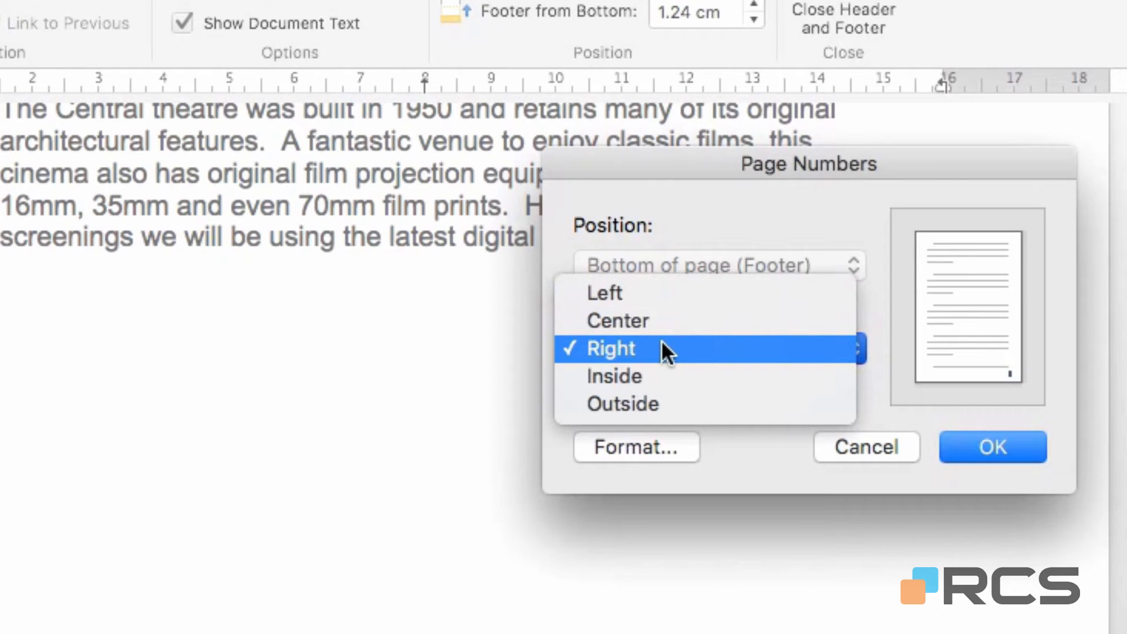
left_click(633, 346)
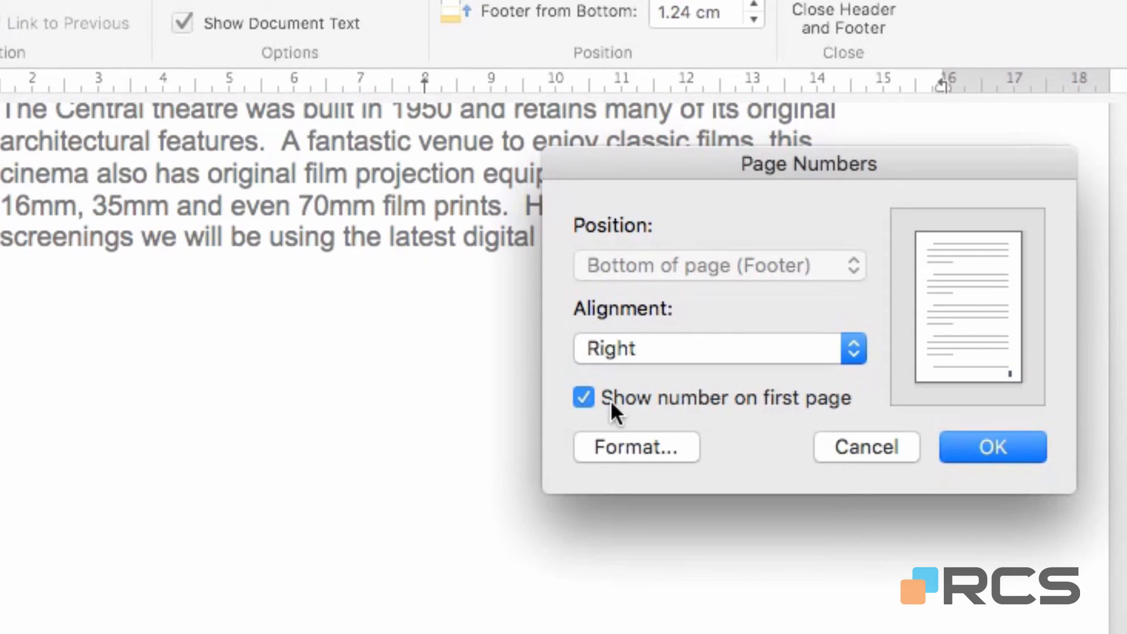
left_click(582, 398)
left_click(996, 447)
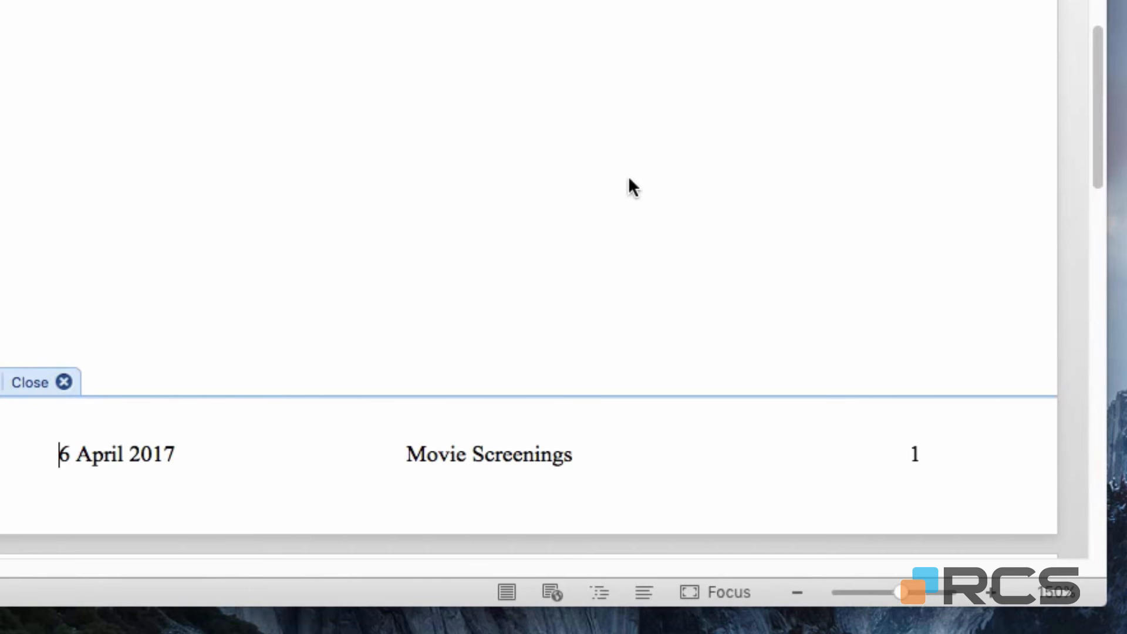
left_click(64, 384)
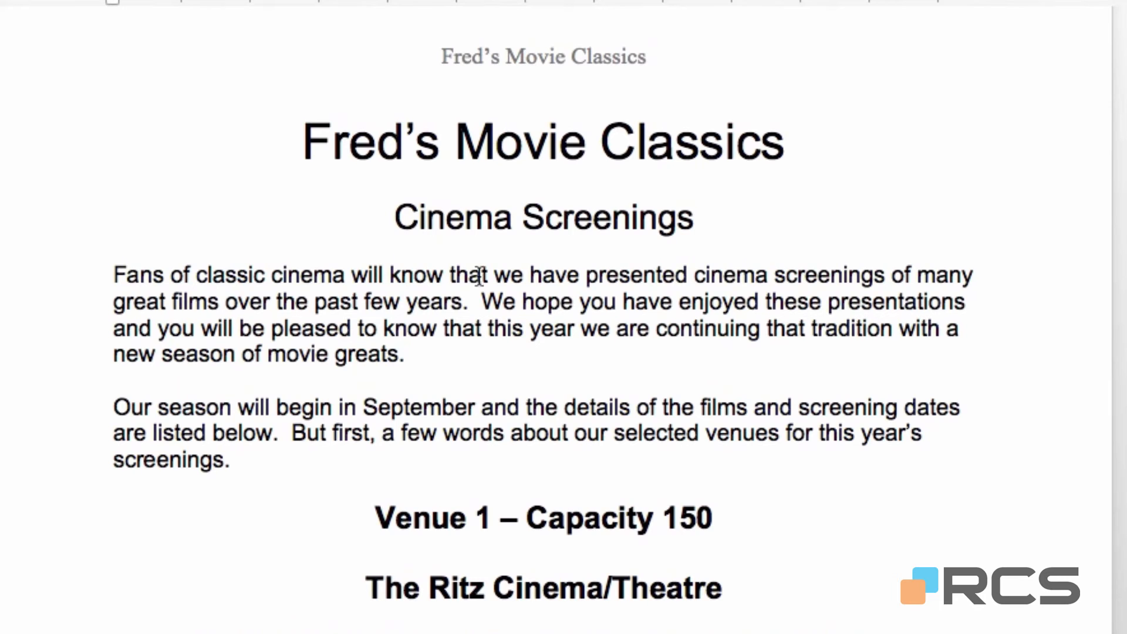
Reopen the footer on page 2 for editing and turn on a different first page for the header and footer
scroll(480, 276, "down", 15)
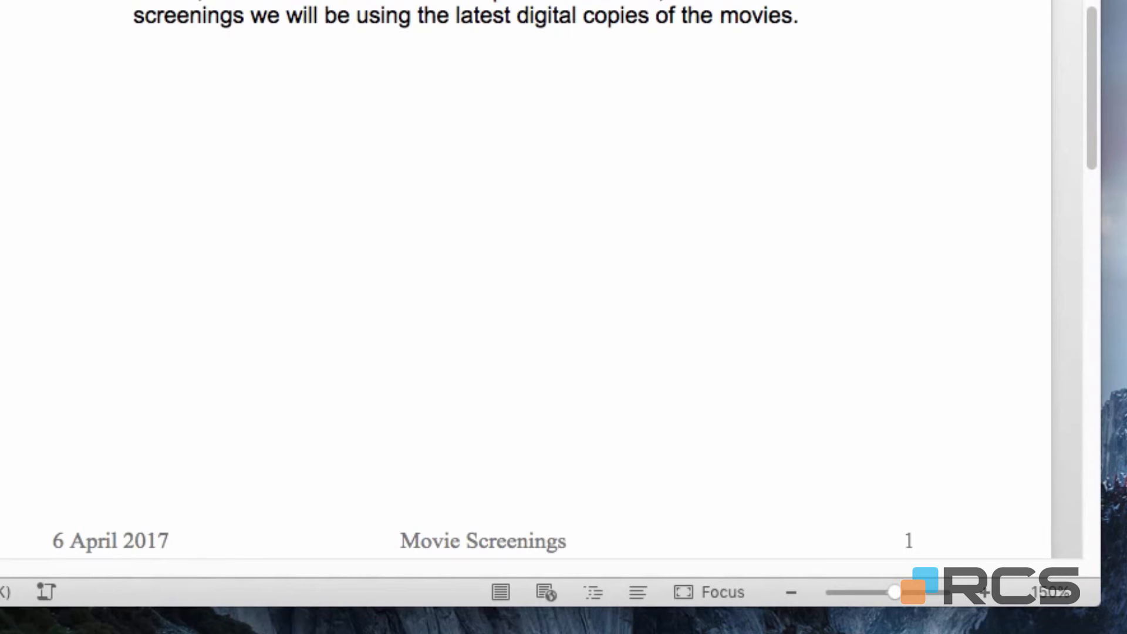
scroll(420, 246, "down", 5)
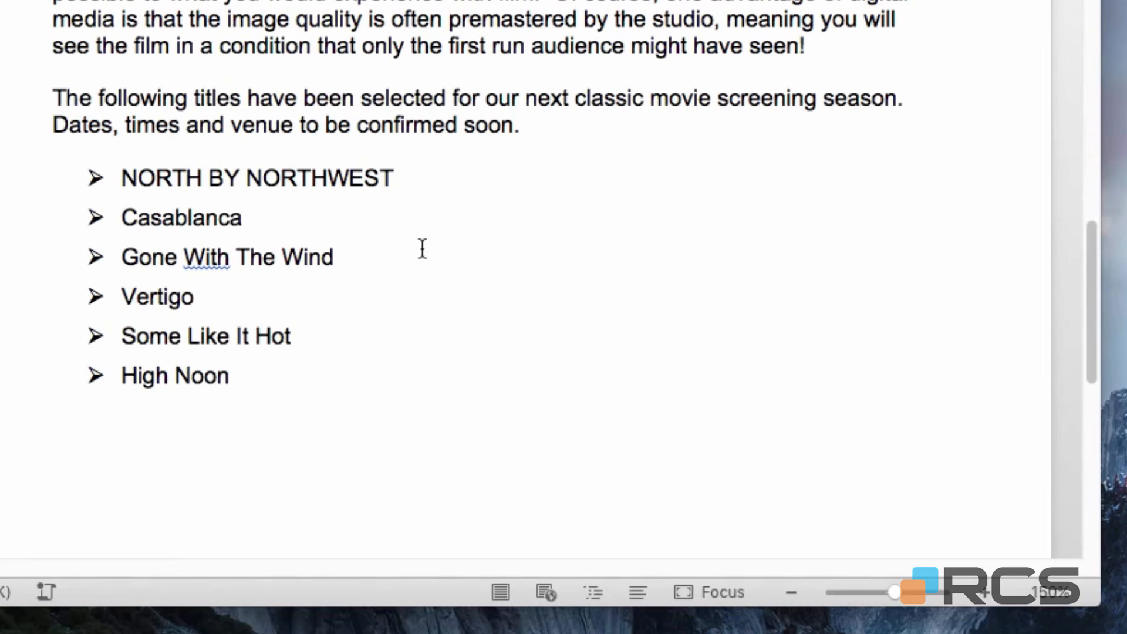
scroll(444, 264, "down", 5)
scroll(448, 266, "down", 6)
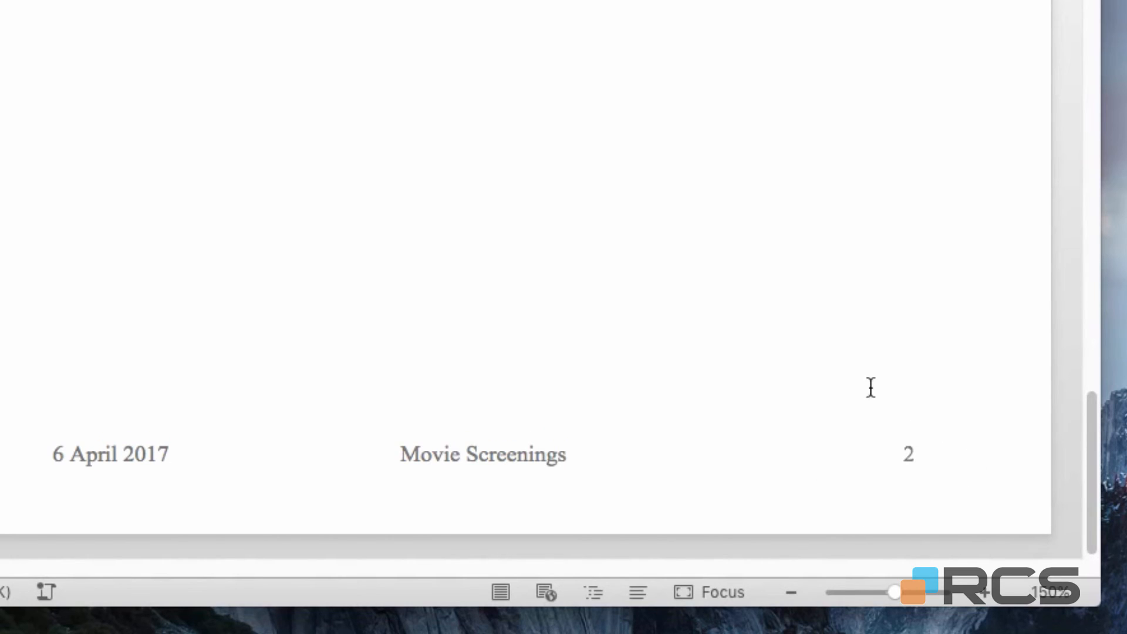
double_click(557, 453)
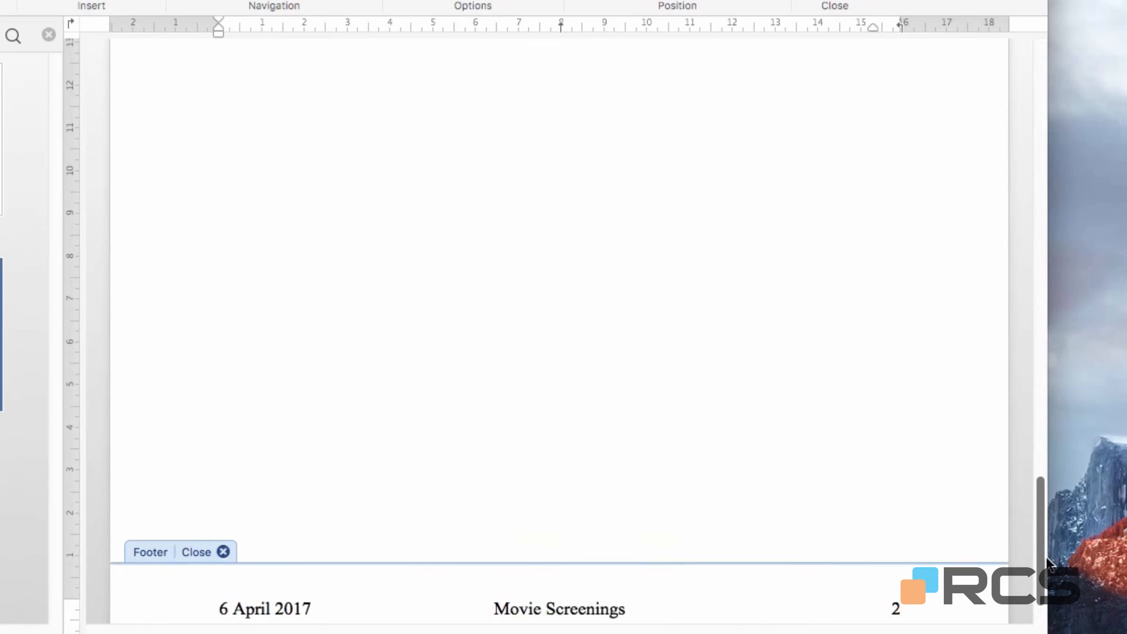
left_click_drag(1047, 561, 1021, 352)
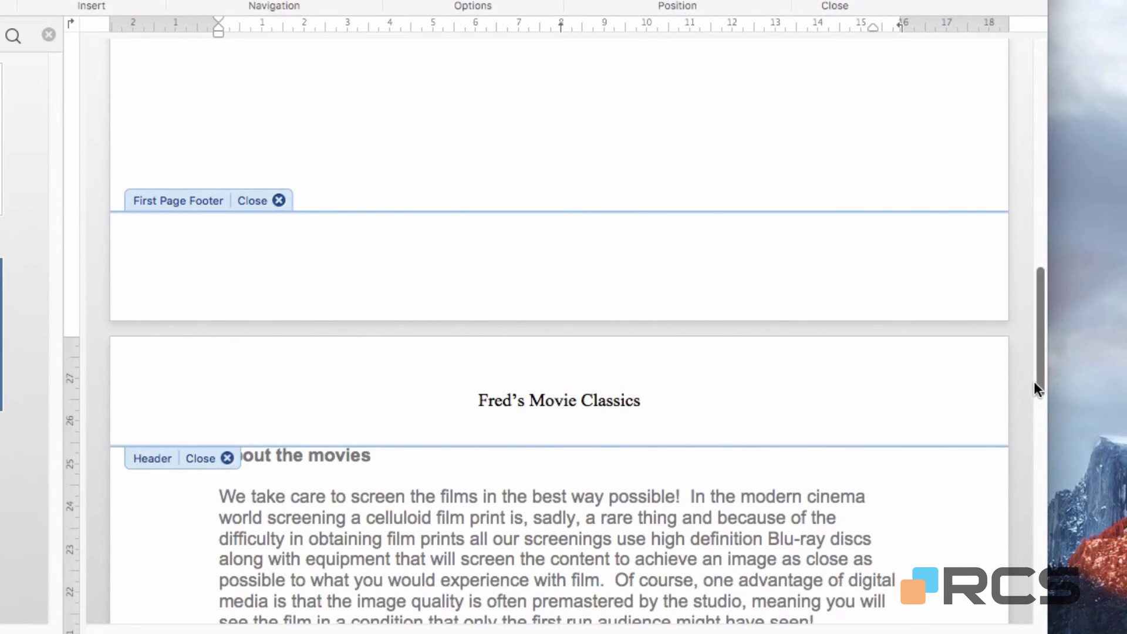
left_click_drag(1036, 383, 1063, 152)
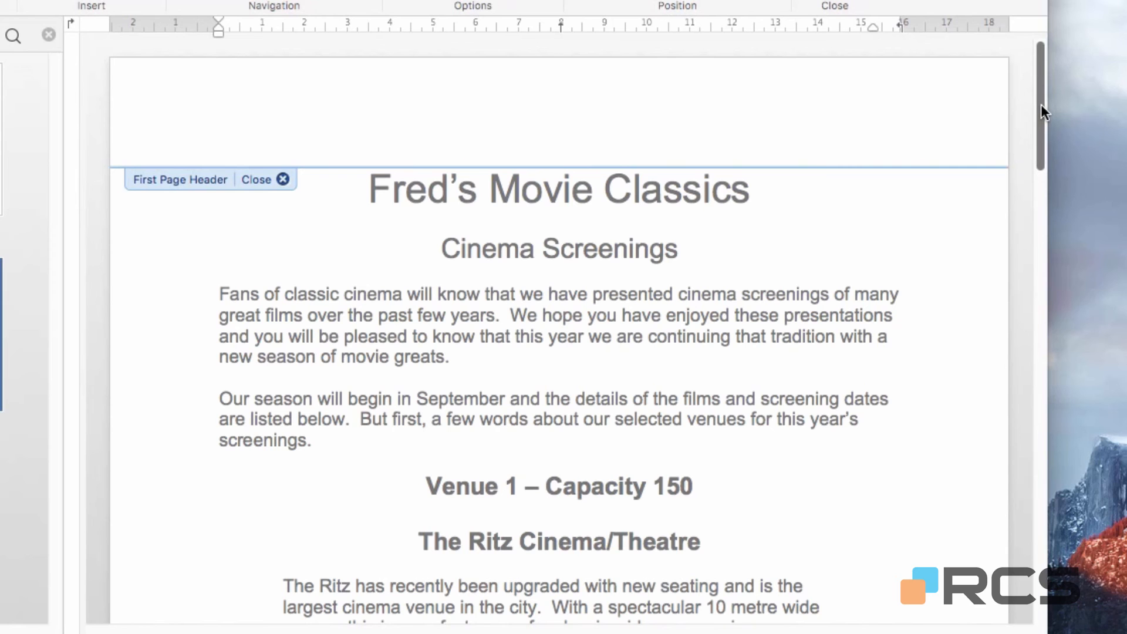
left_click_drag(1040, 109, 991, 565)
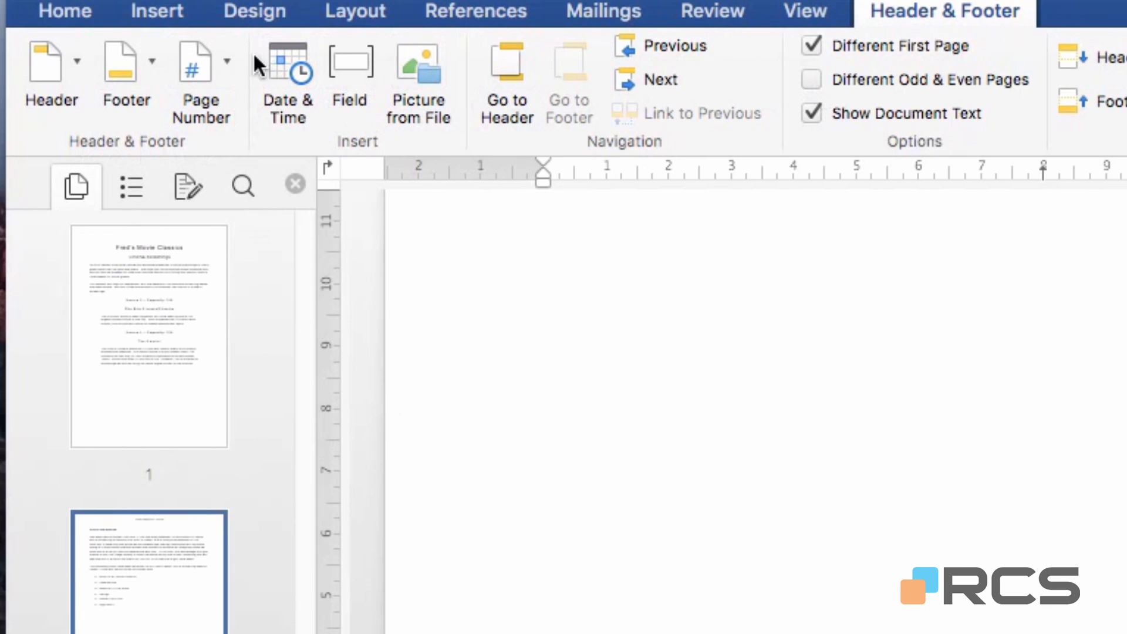
Set the page numbering to start at 0 and leave footer editing
left_click(227, 63)
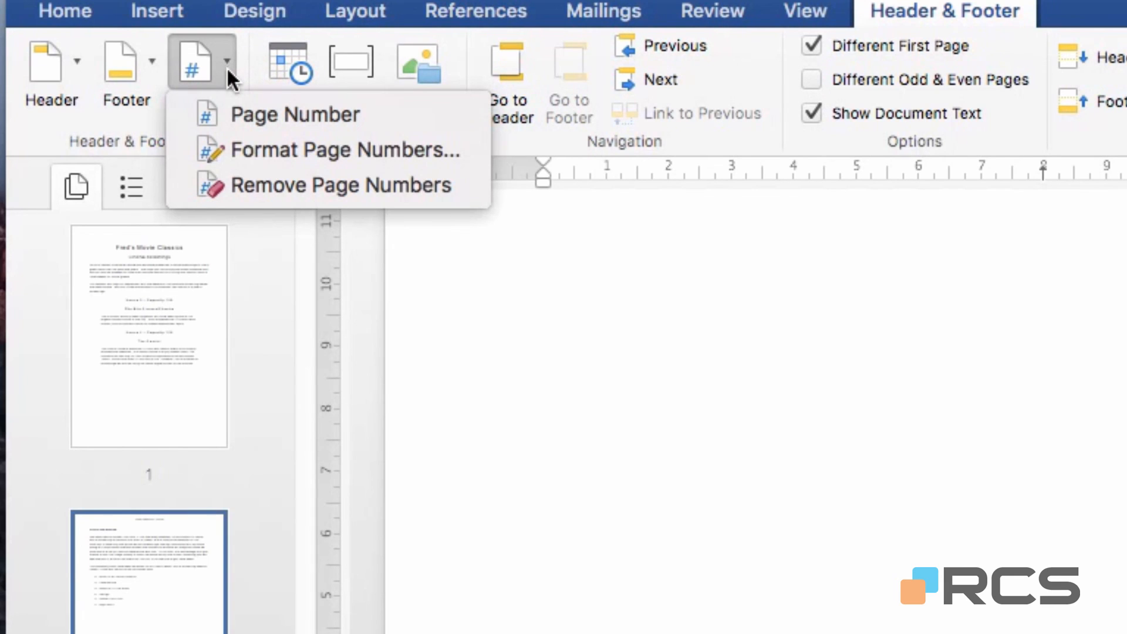
left_click(340, 151)
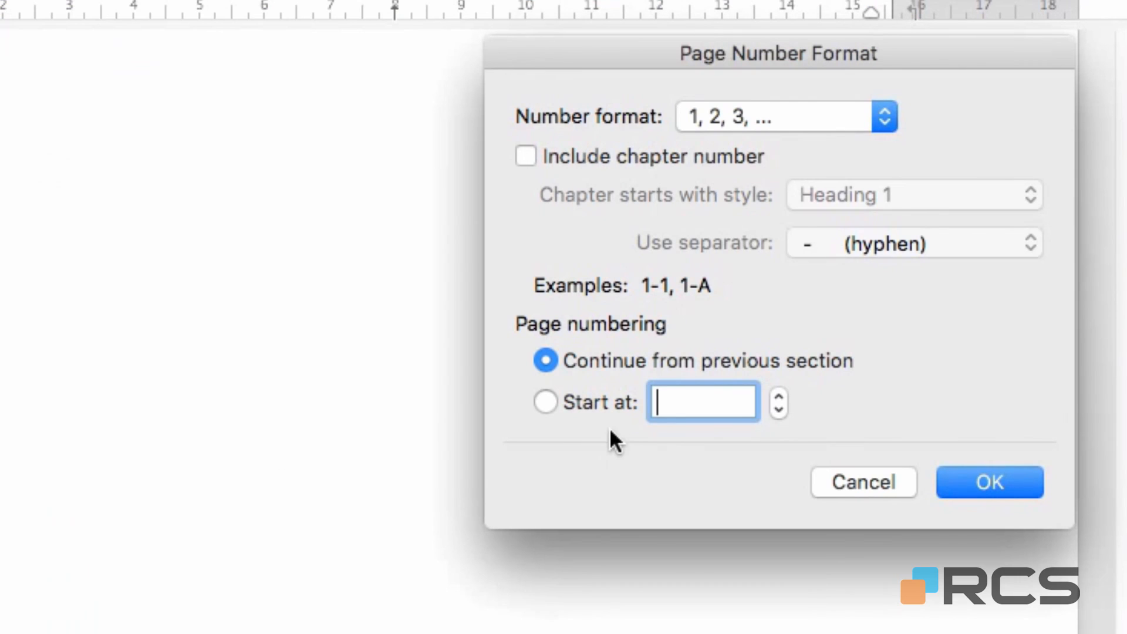
left_click(546, 403)
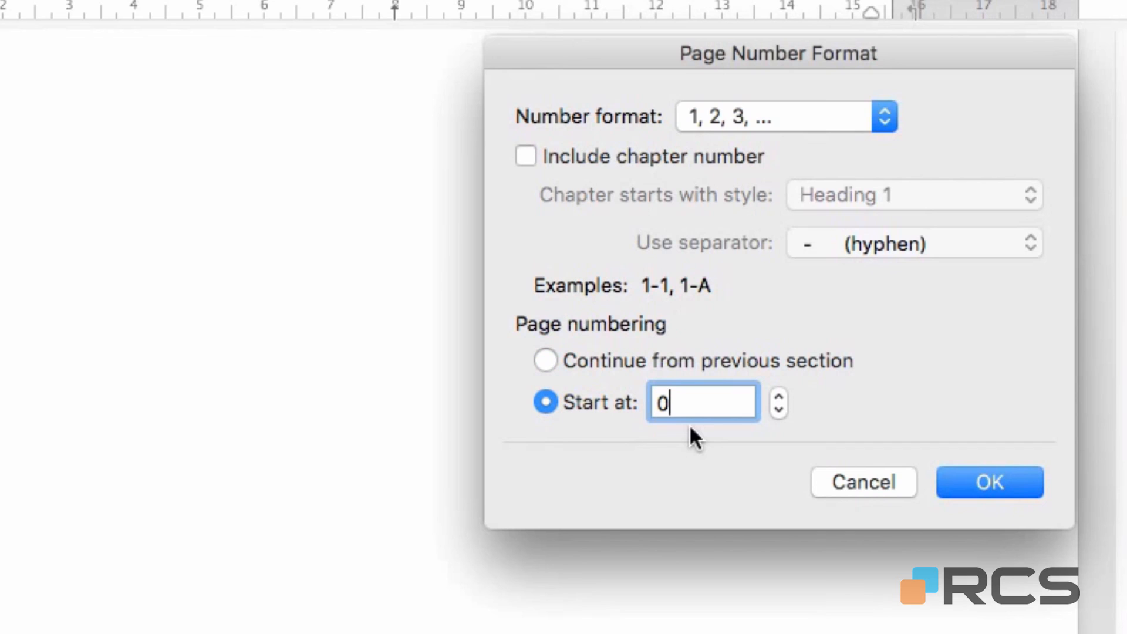
type("0")
left_click(972, 480)
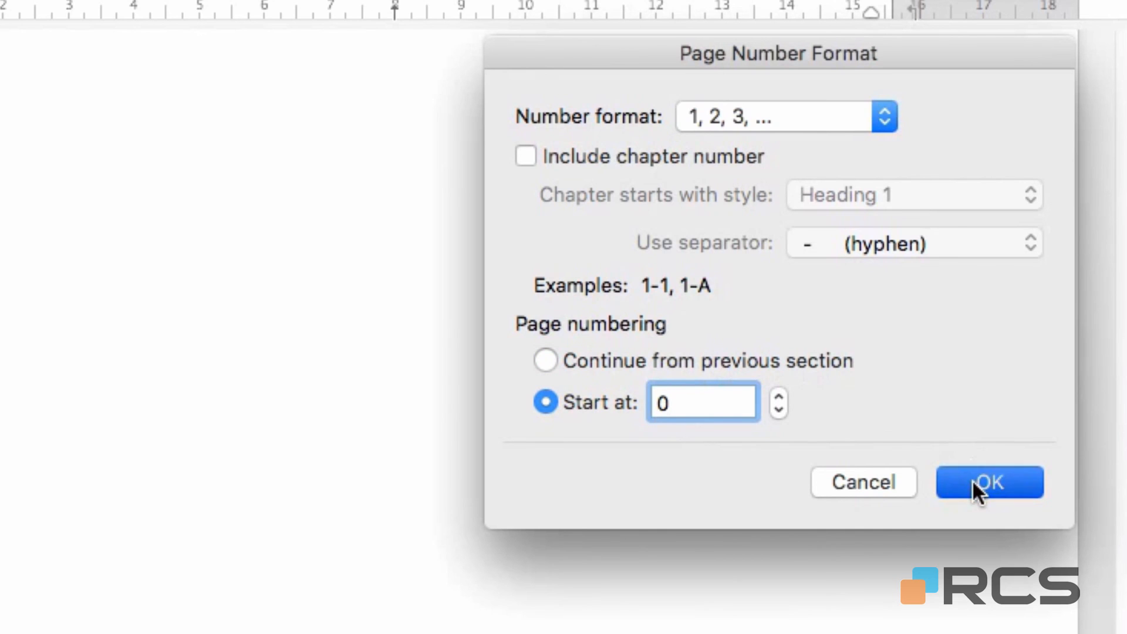
scroll(1065, 231, "down", 5)
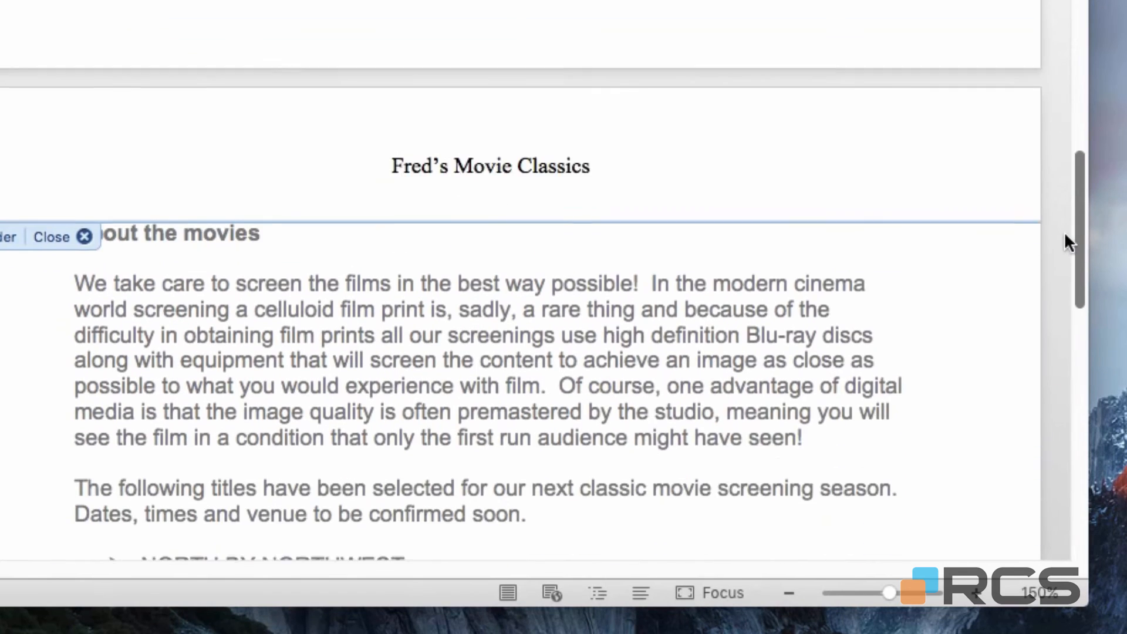
scroll(1064, 242, "down", 10)
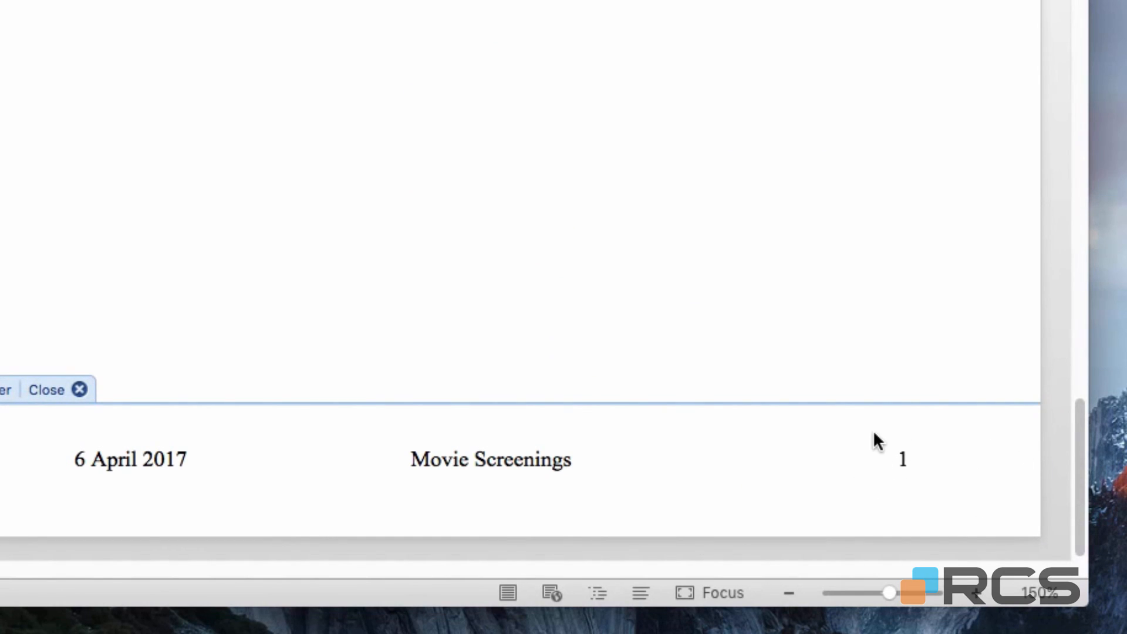
key("Escape")
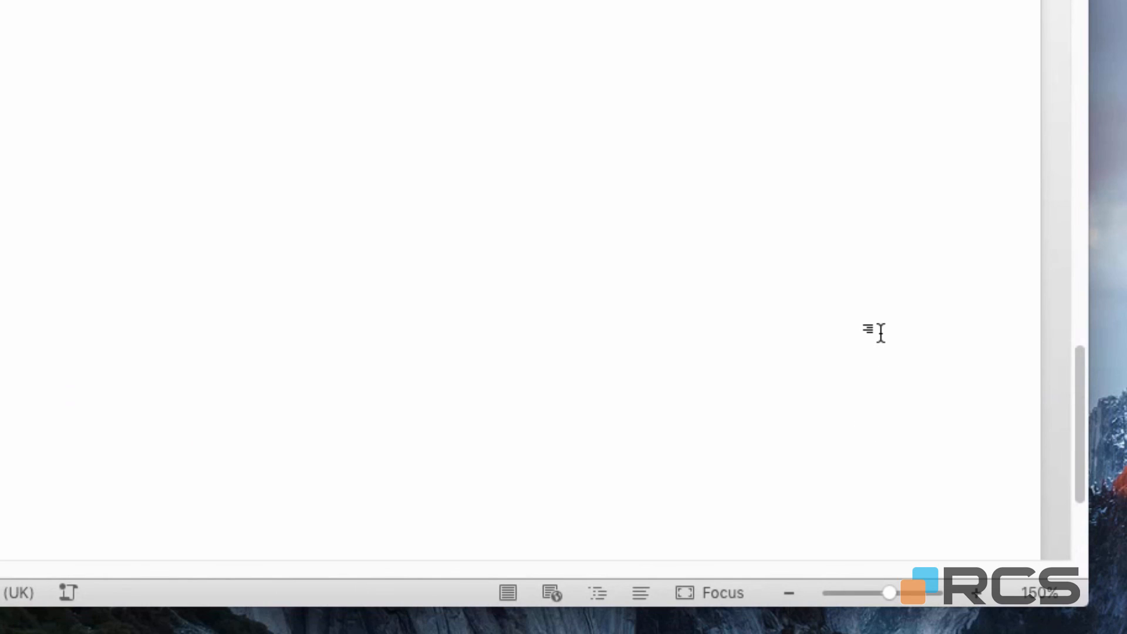
scroll(880, 333, "down", 3)
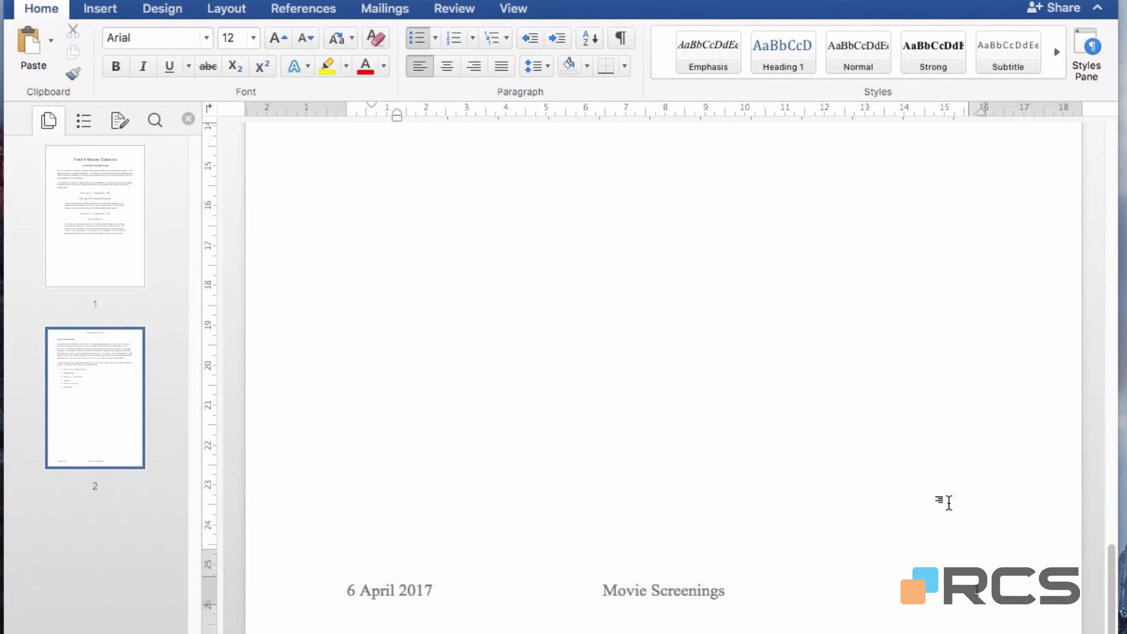